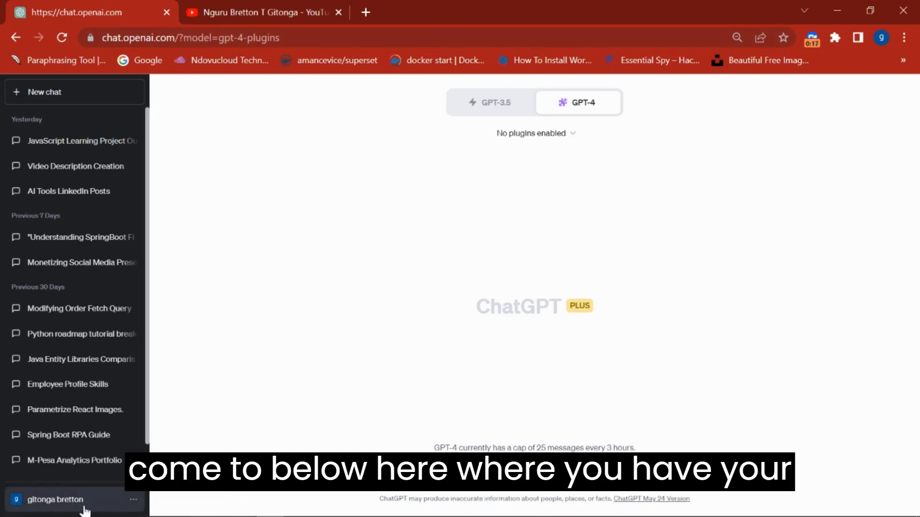
Check in the account's beta features settings that Browse with Bing and Plugins are turned on.
click(136, 503)
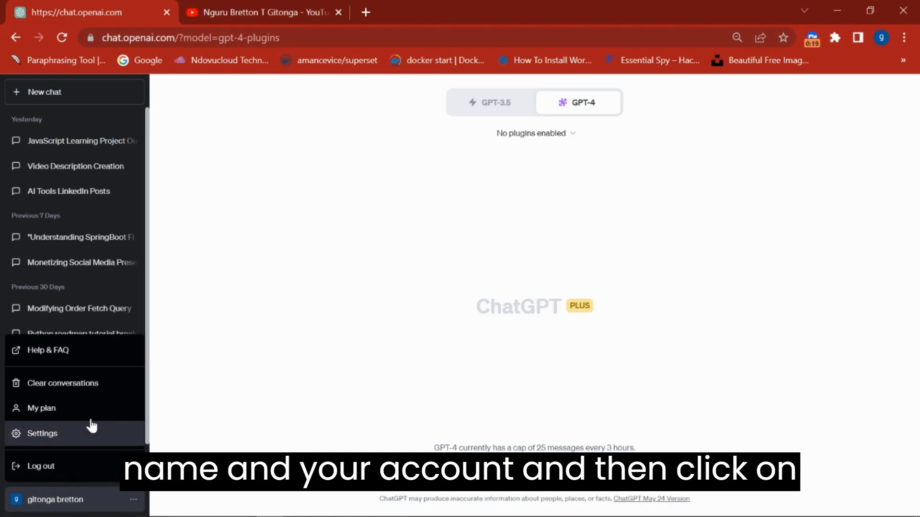
click(78, 436)
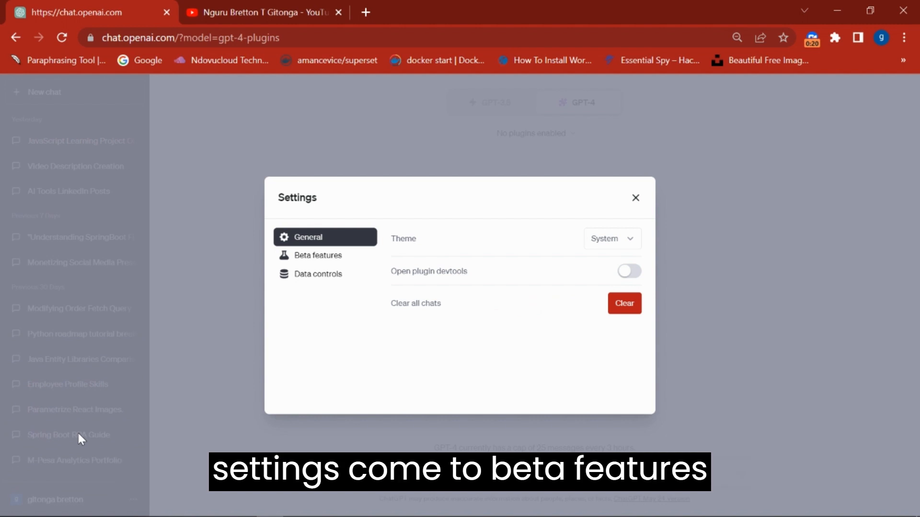
click(327, 258)
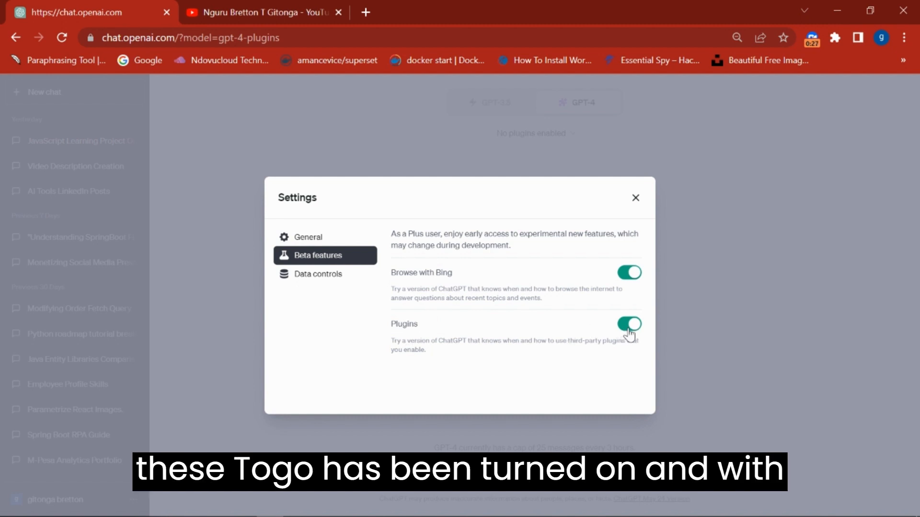
click(635, 199)
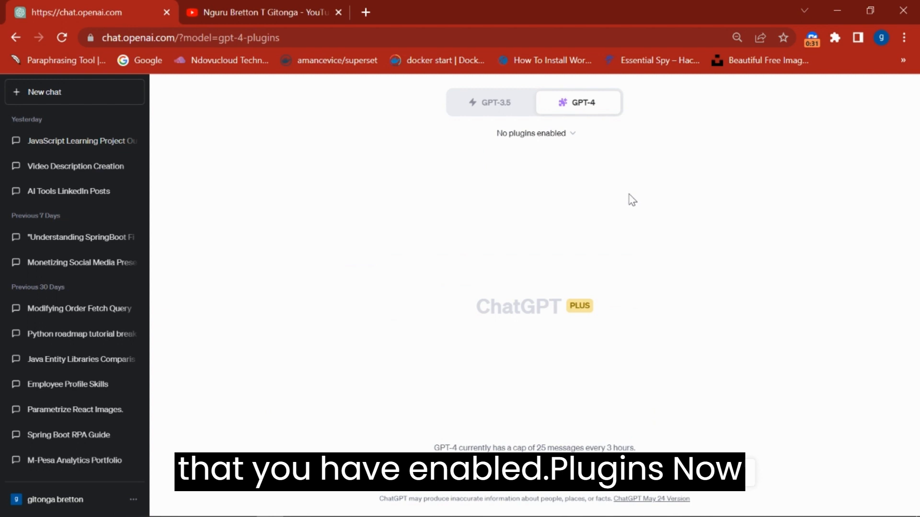
Switch the chat model from GPT-3.5 to GPT-4 in Plugins mode.
click(507, 111)
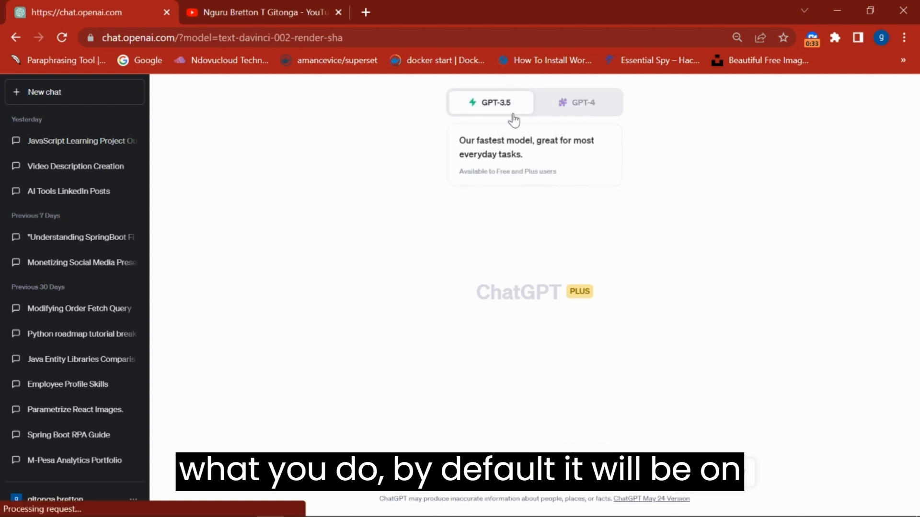
mouse_move(513, 127)
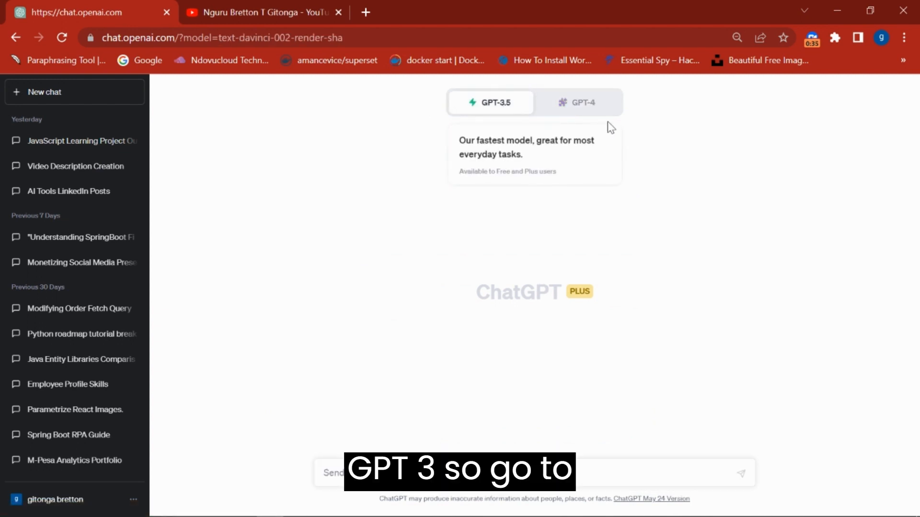
click(596, 108)
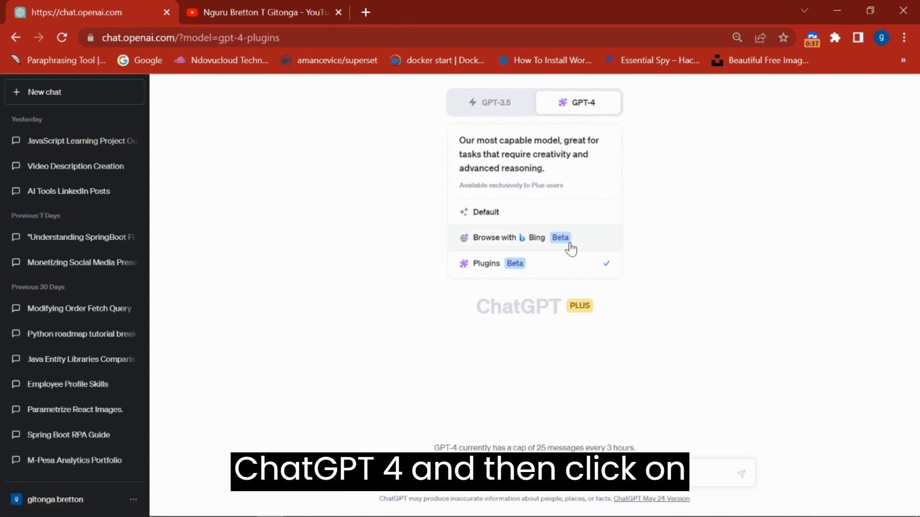
click(498, 272)
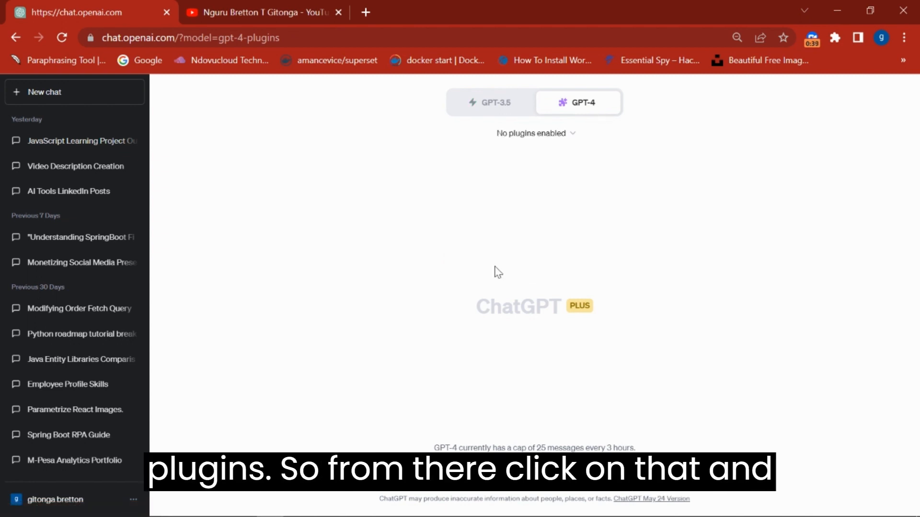
Install the Video Insights plugin from the popular plugins in the plugin store, and close the store.
click(553, 136)
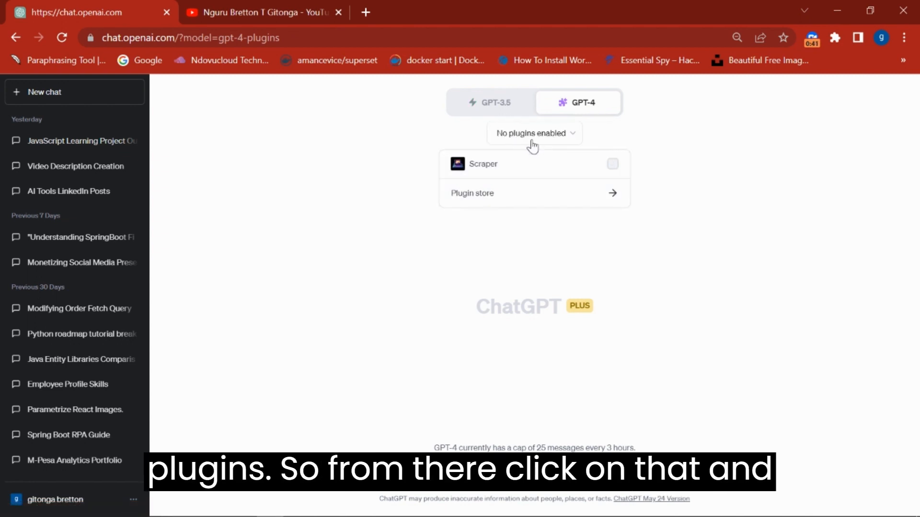
click(493, 204)
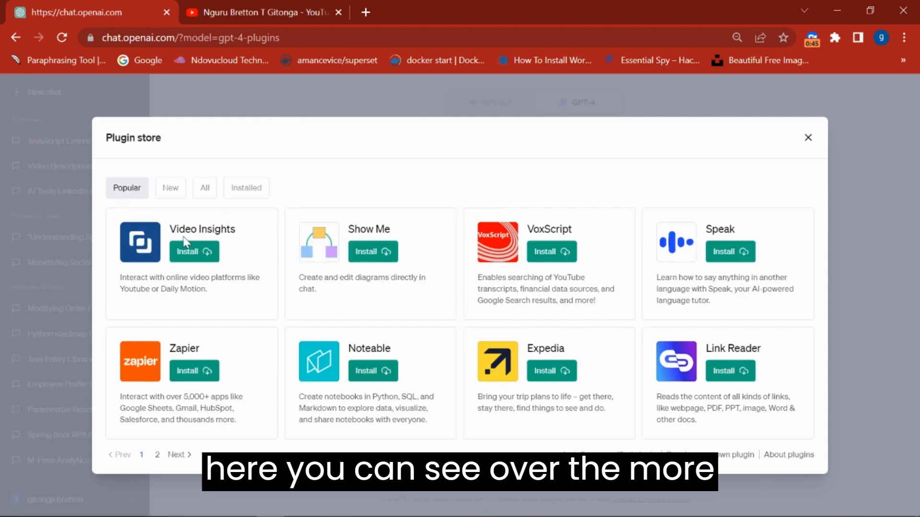
click(205, 188)
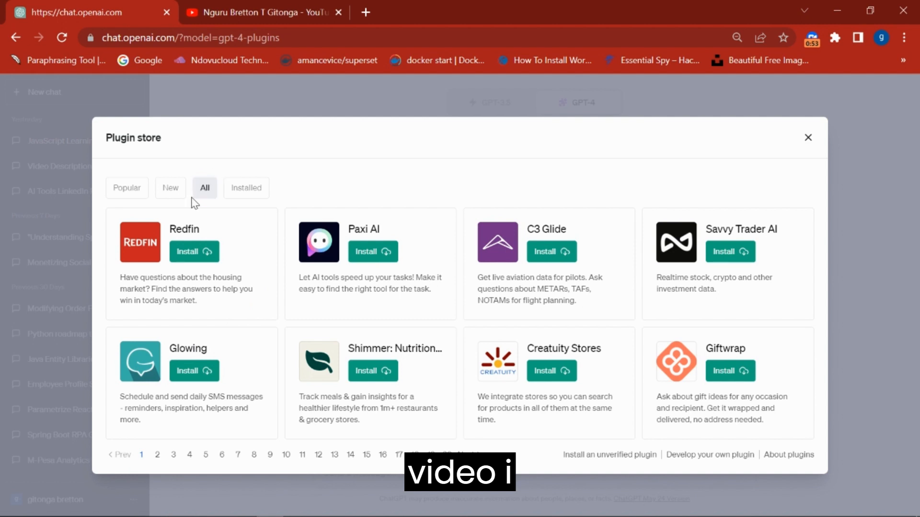
click(172, 189)
click(136, 196)
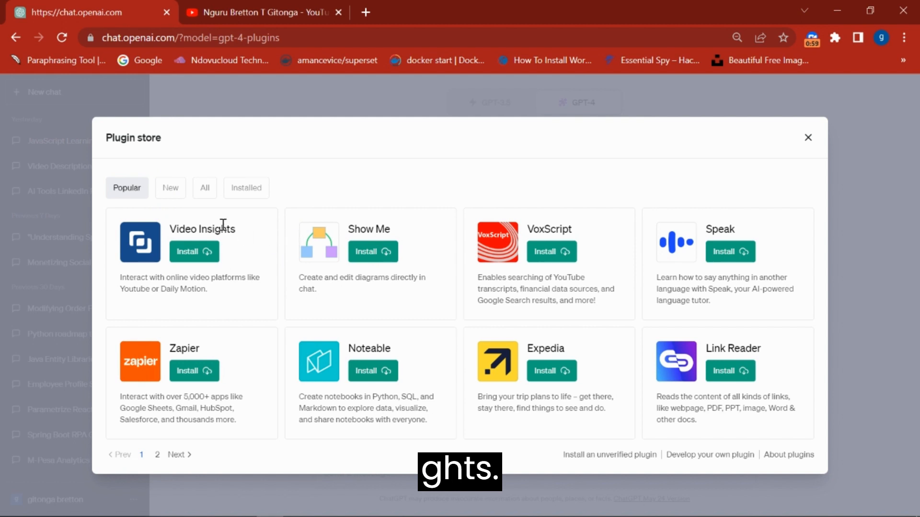
click(193, 253)
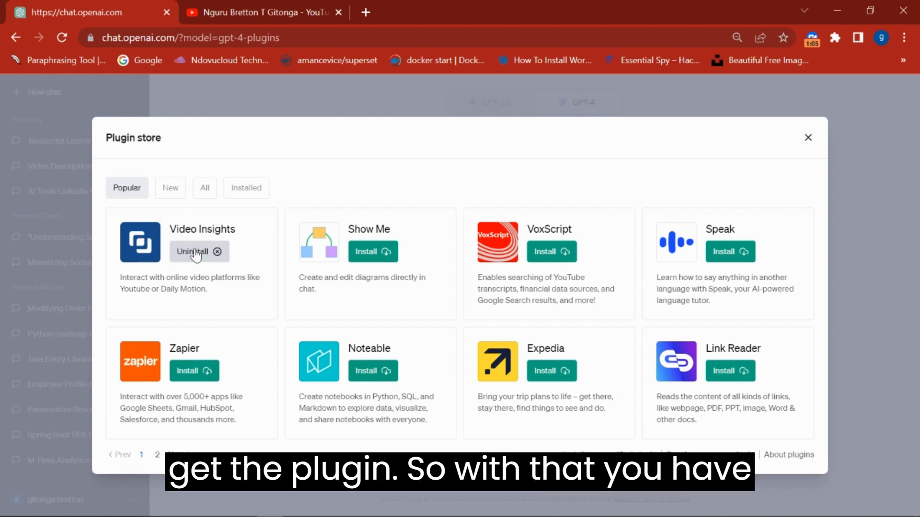
click(807, 138)
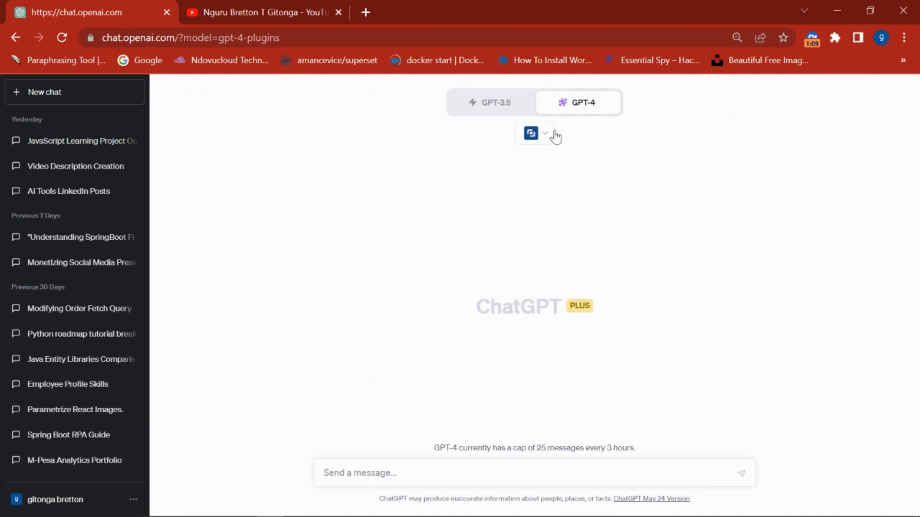
Enable the Scraper plugin alongside Video Insights and disable it again.
click(538, 136)
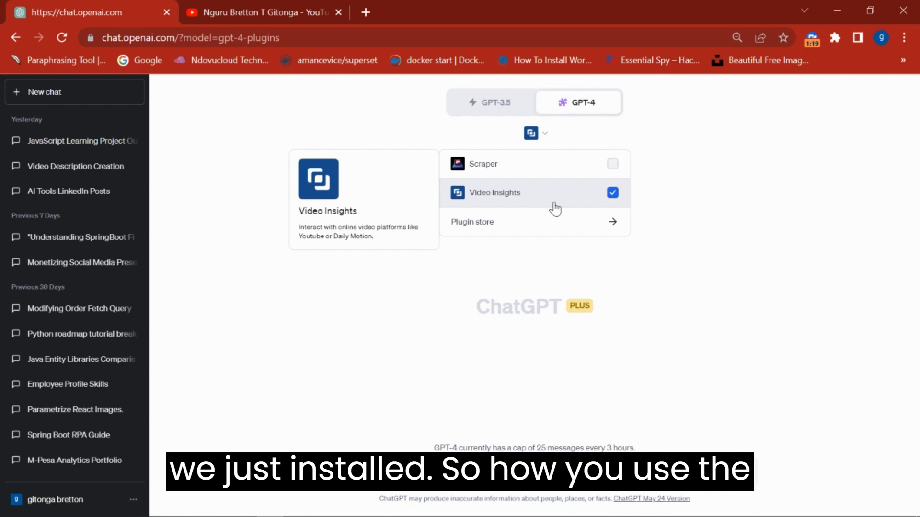
click(535, 176)
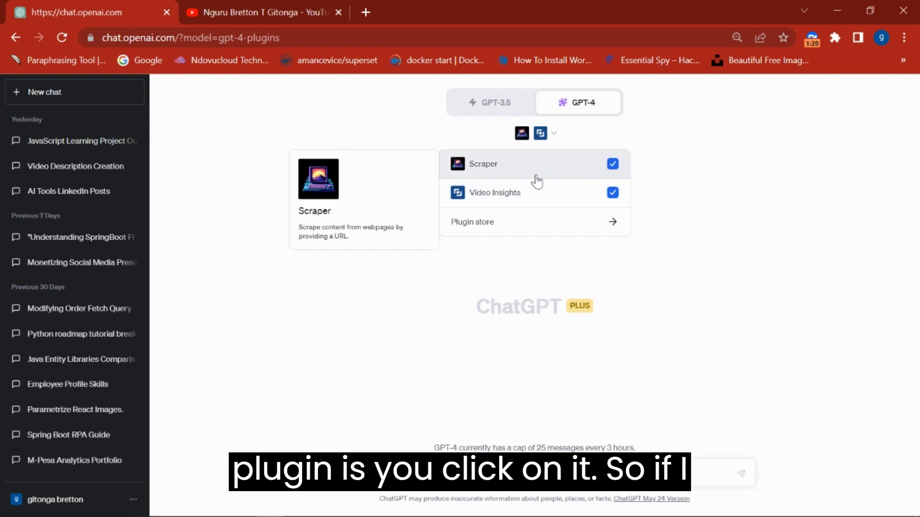
click(610, 174)
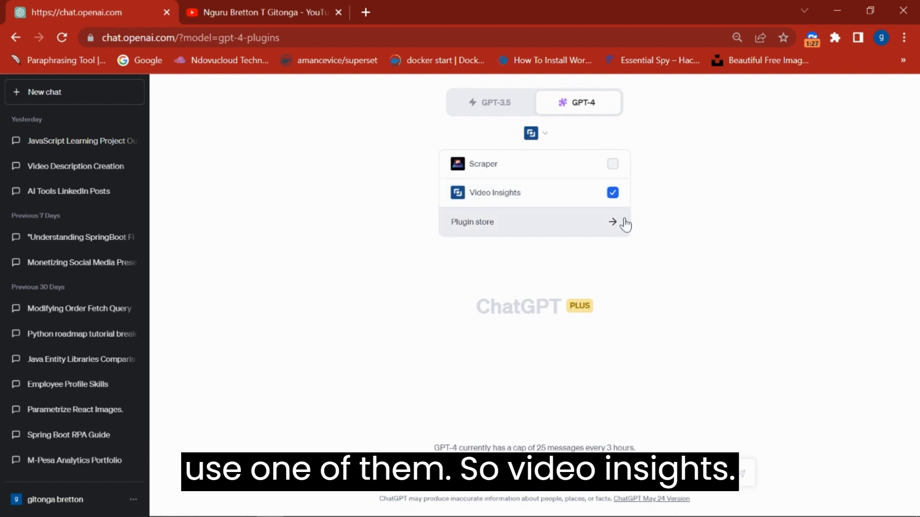
click(708, 233)
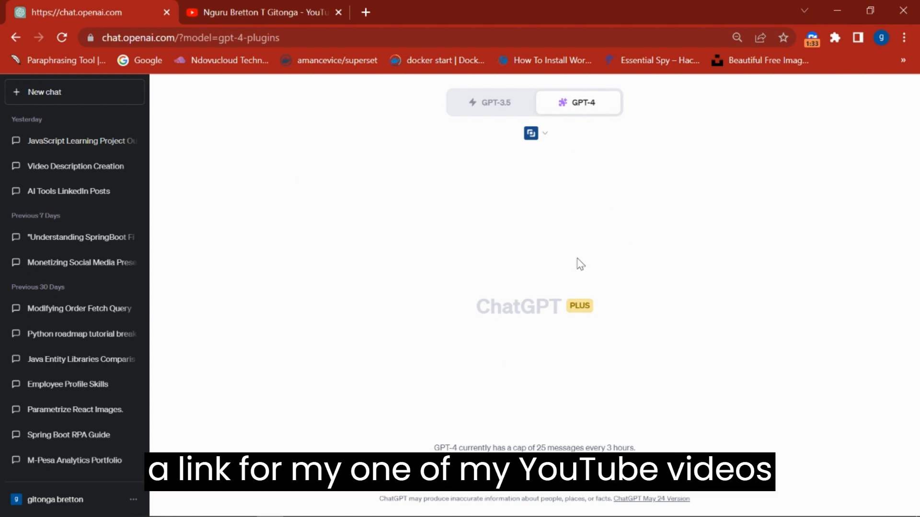
Switch to the YouTube channel page, open the video "Learn to Create a React App with Create React App" and pause it.
click(281, 10)
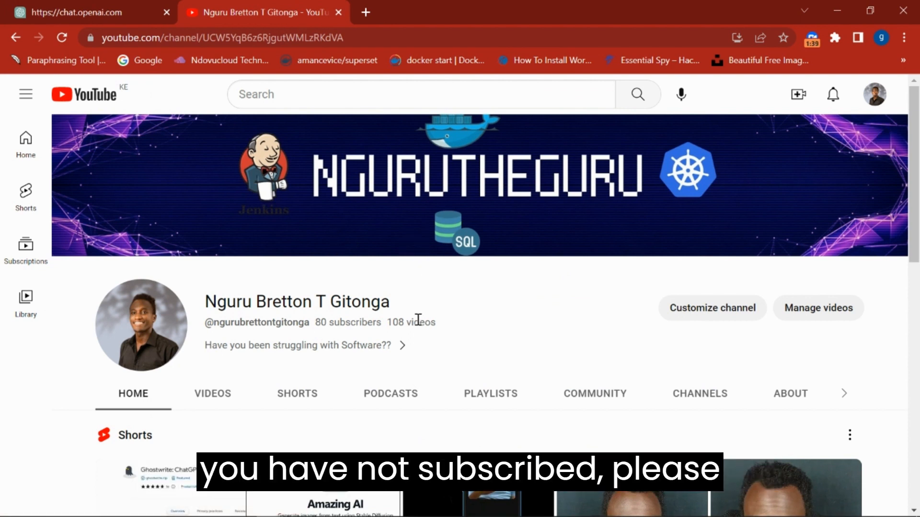
scroll(249, 323, down, 4)
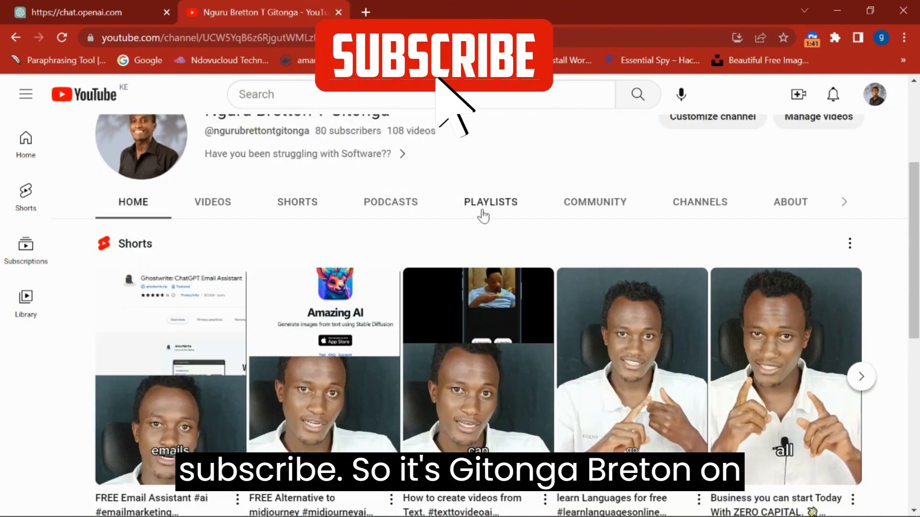
scroll(475, 252, down, 5)
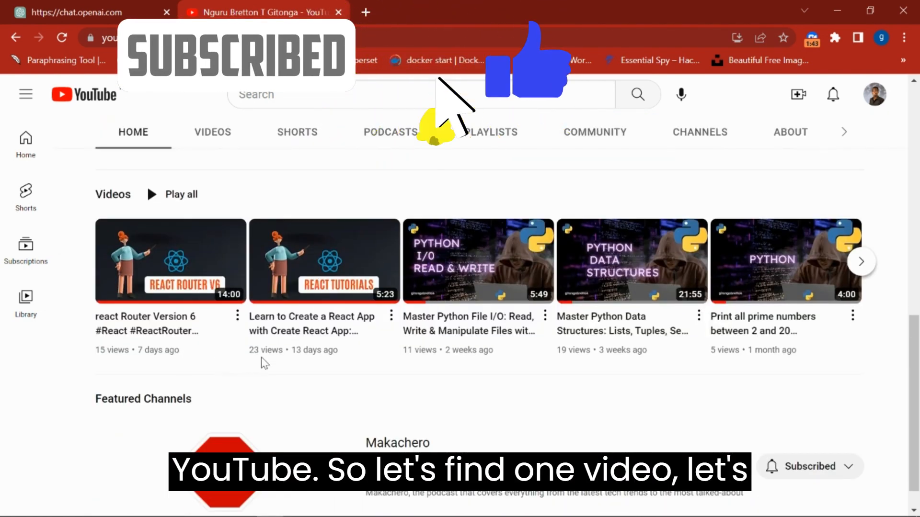
click(302, 333)
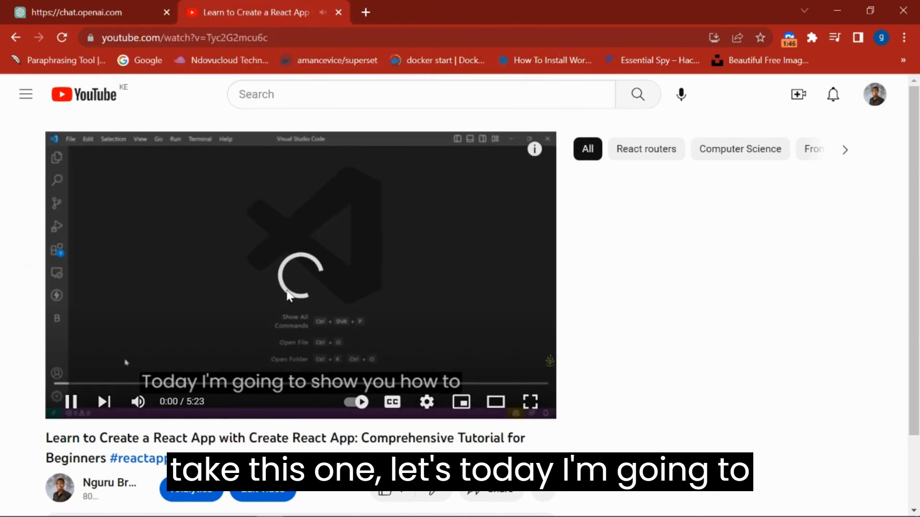
click(237, 299)
Copy the share link of the React App tutorial video.
scroll(315, 301, down, 1)
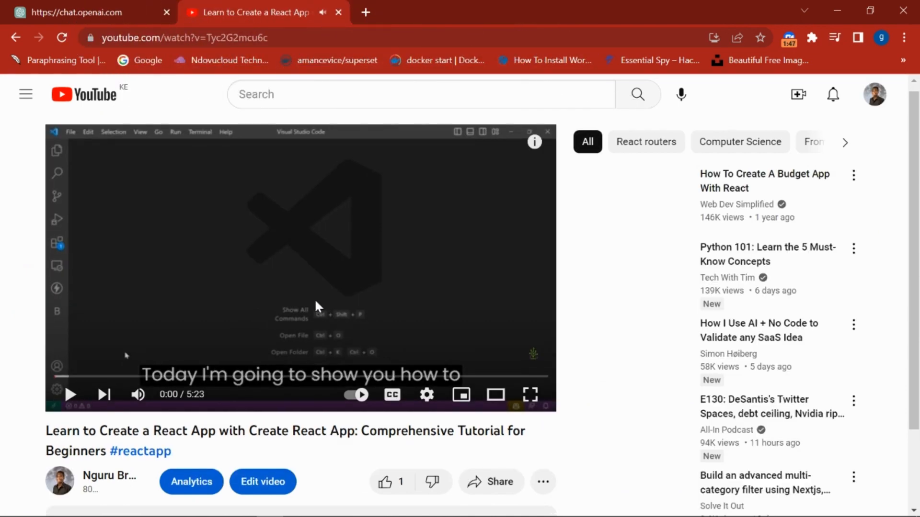
scroll(315, 307, down, 2)
click(488, 383)
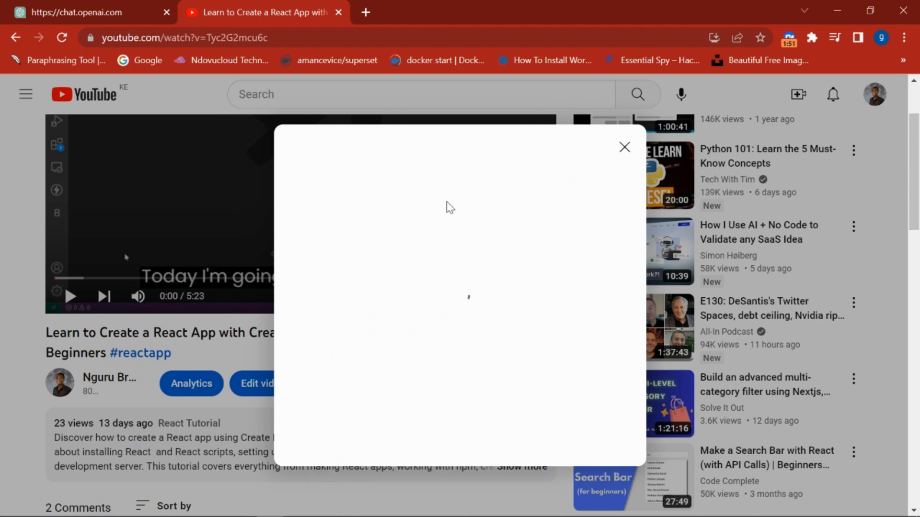
click(613, 381)
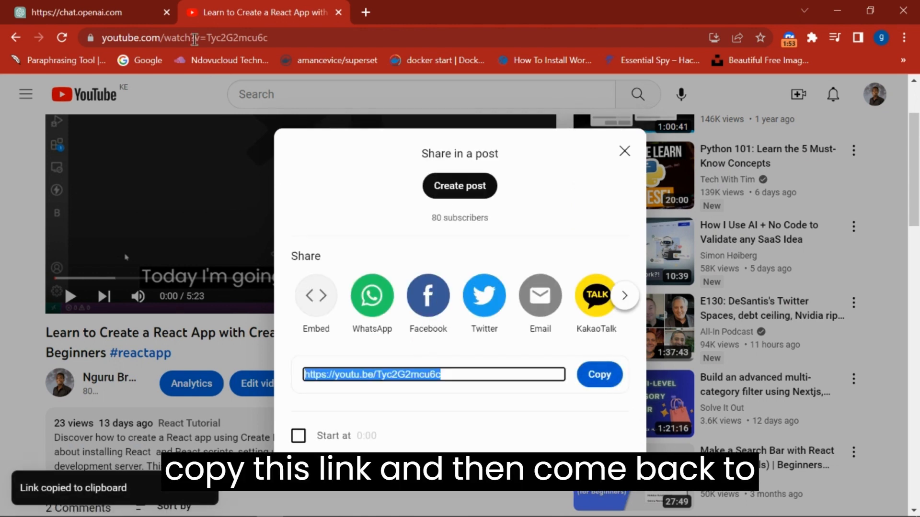
In ChatGPT, draft a message asking to look at the video in the link below and improve its title and description to be more searchable.
click(122, 15)
click(402, 470)
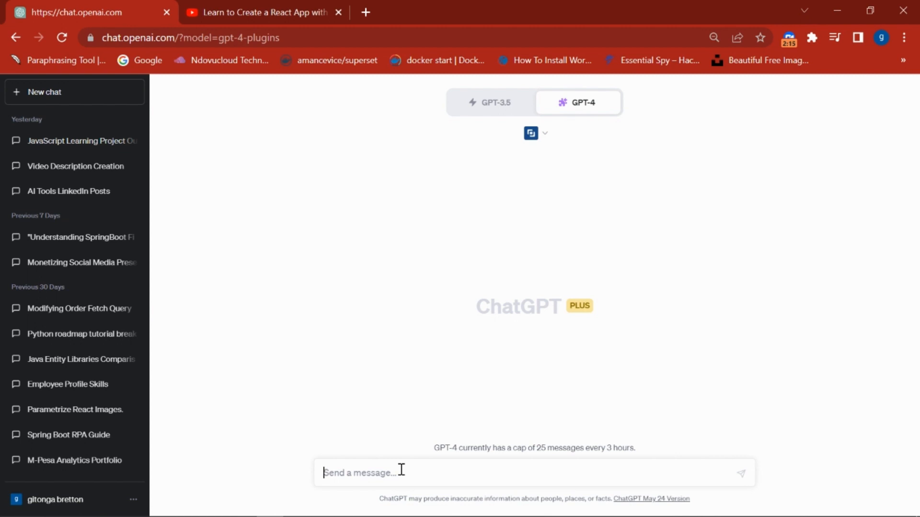
text(ta)
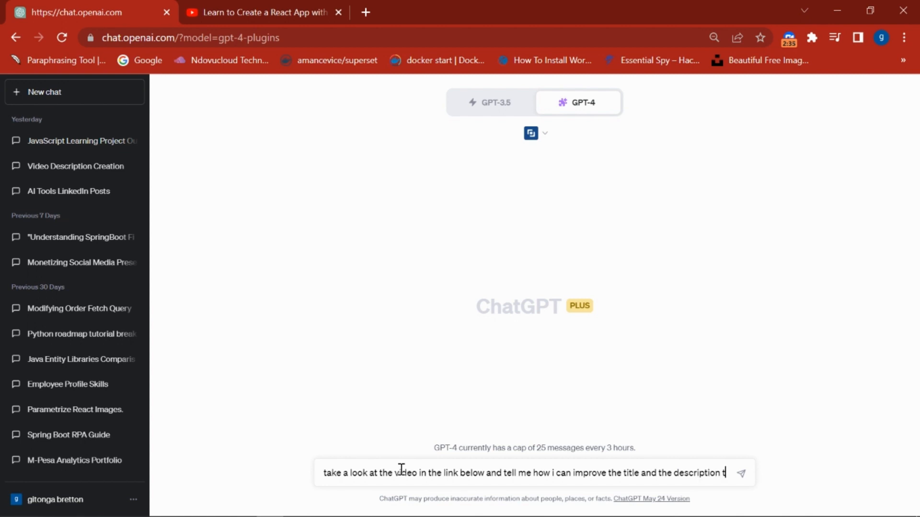
text(o make it more searchable.)
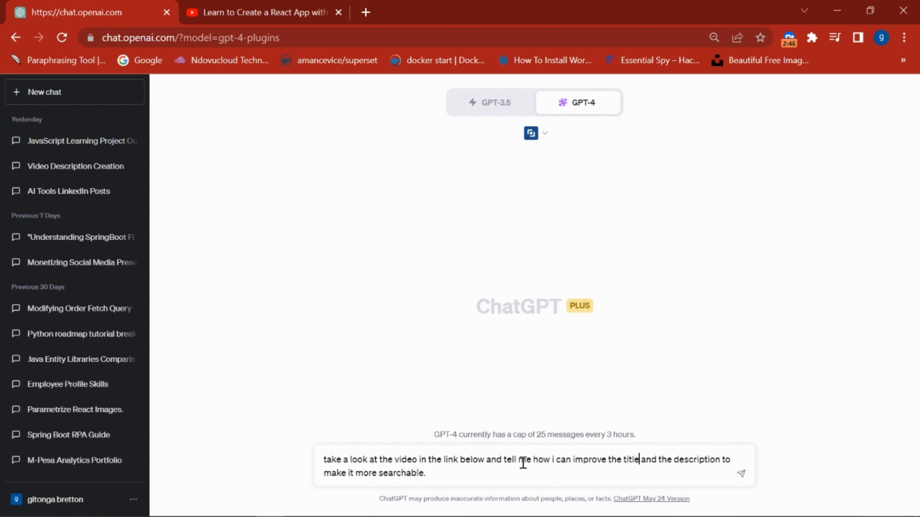
Add a new line to the message reading "also provide 30 tags in a paragraph separated by commas.".
click(484, 473)
key(shift+Return)
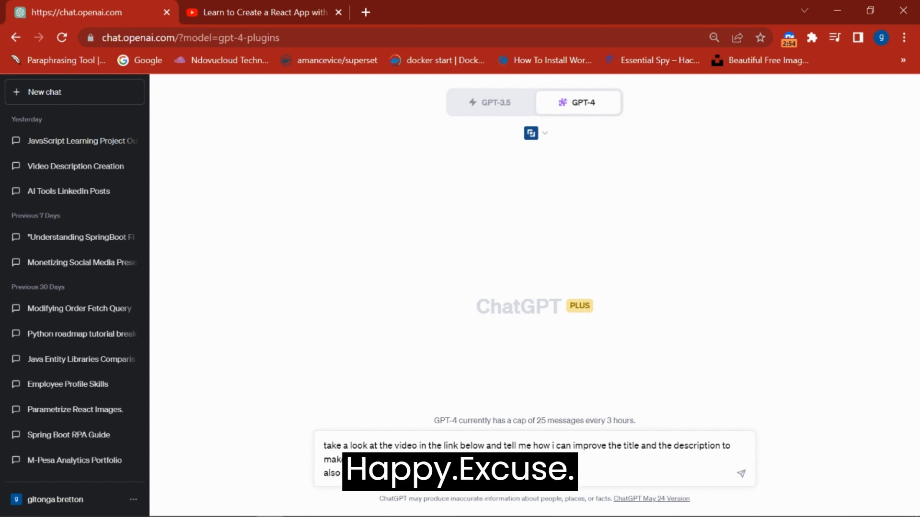
text(also provide 30 tags to use)
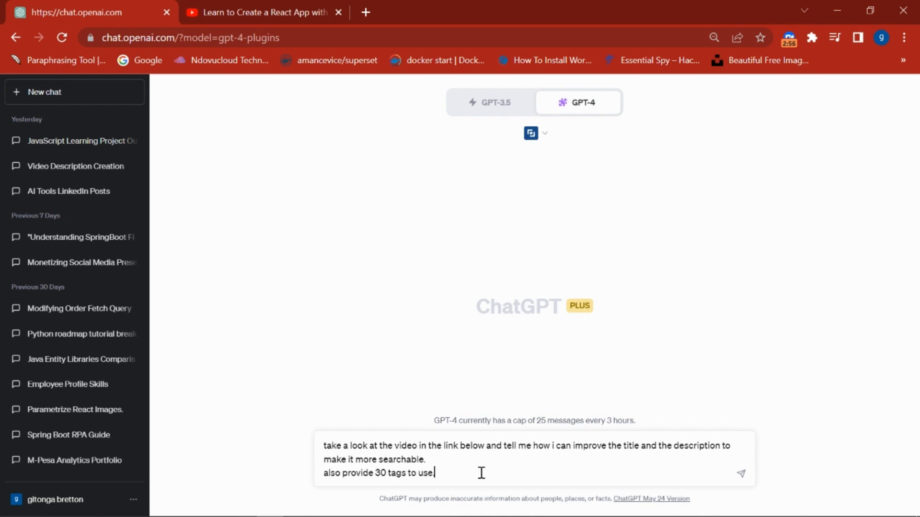
text(. Sepa)
key(BackSpace)
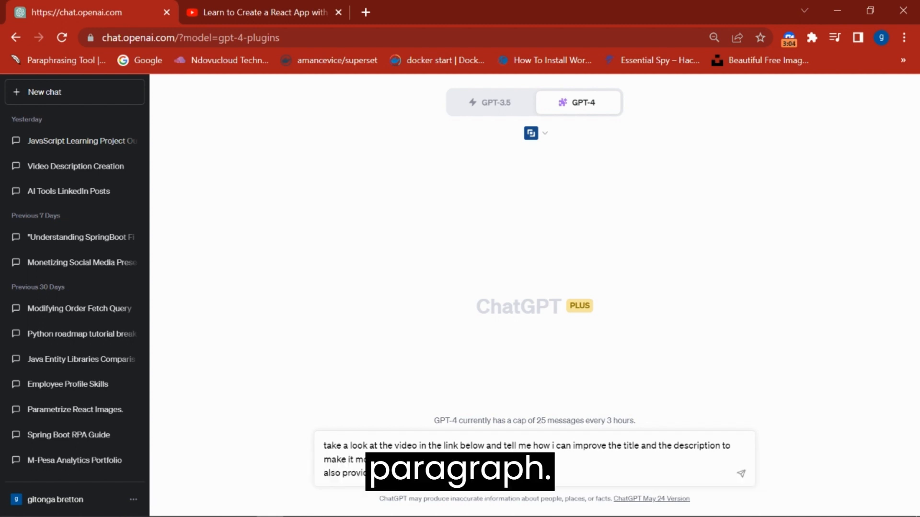
text(a)
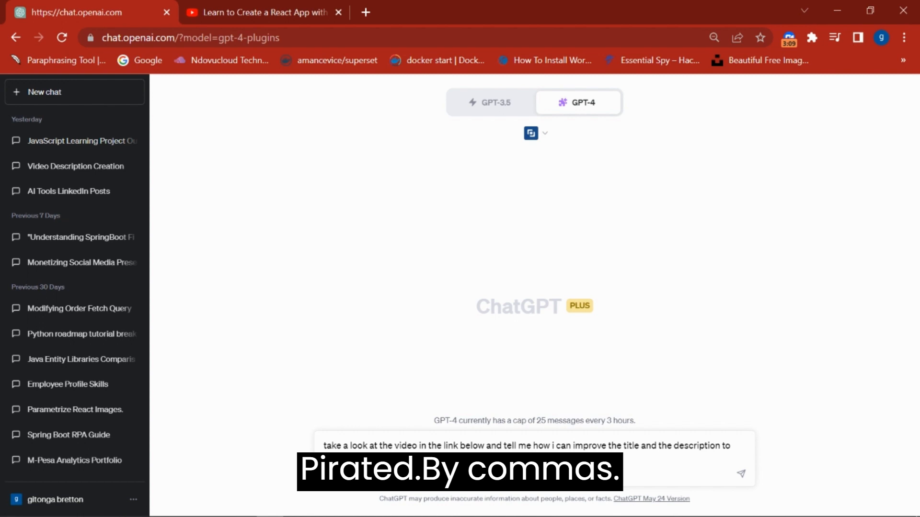
text(commas)
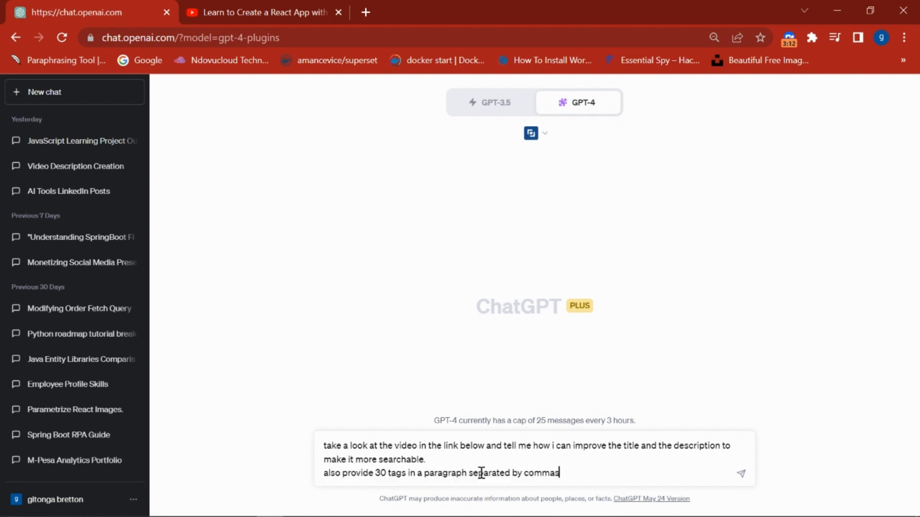
text(.)
key(shift+Return)
text(gere )
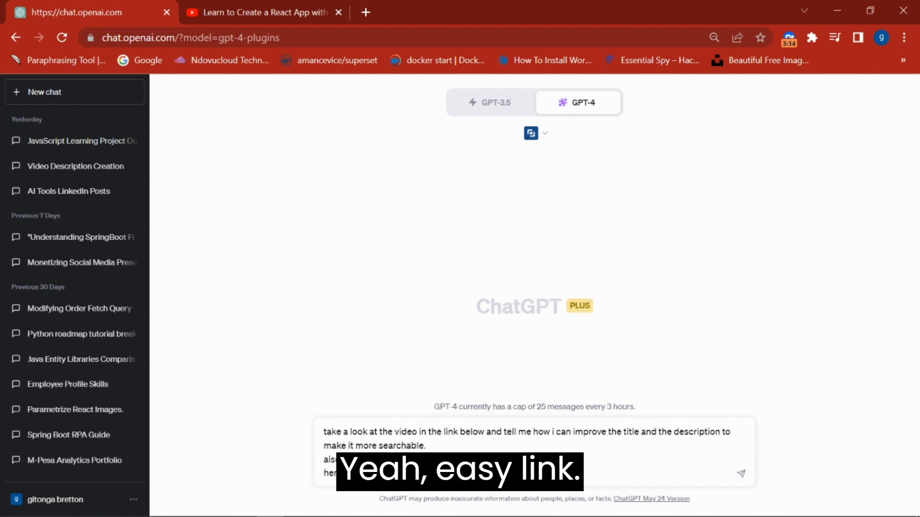
text(i)
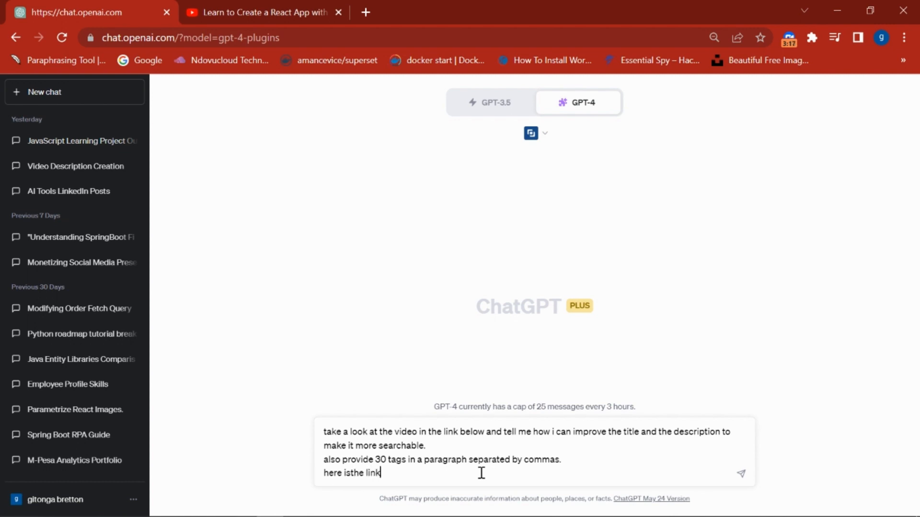
text(sthe link)
key(shift+Return)
text(https://youtu.be/Tyc2G2mcu6c)
key(Return)
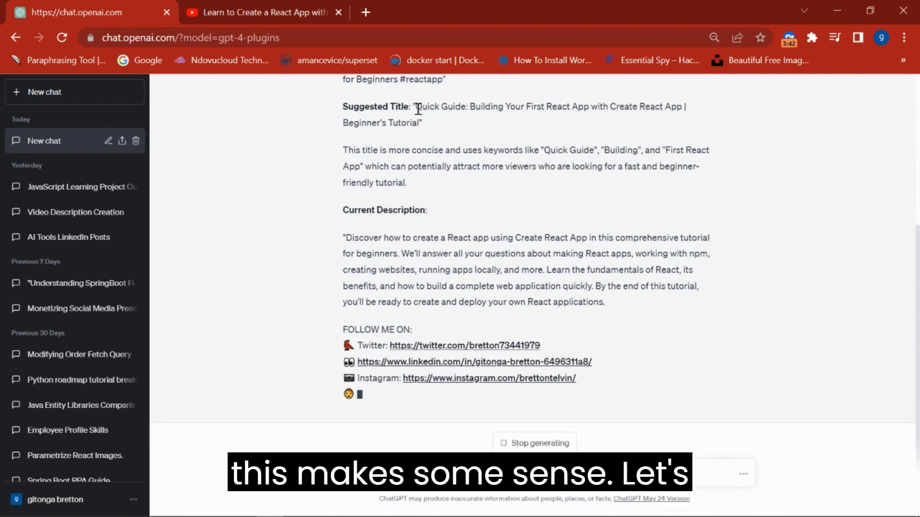
Copy the suggested title "Quick Guide: Building Your First React App with Create React App | Beginner's Tutorial" from the response.
drag(415, 111, 416, 113)
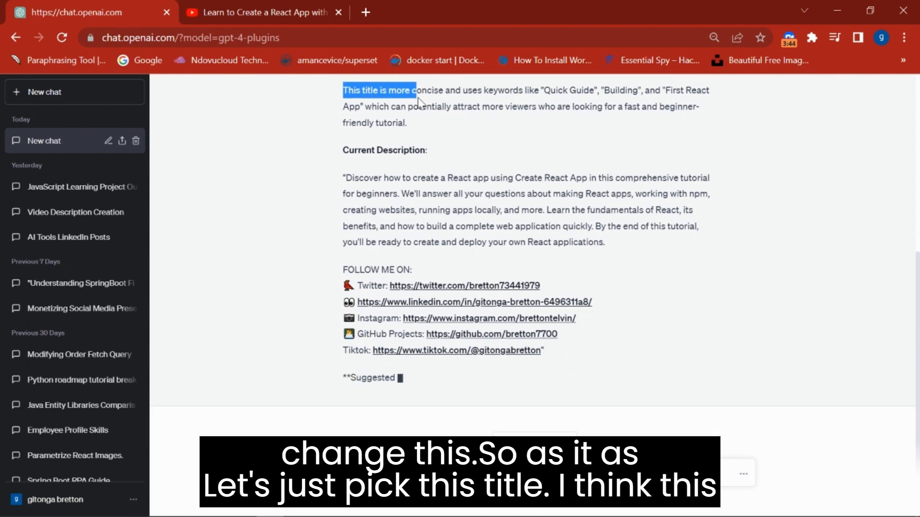
scroll(551, 189, up, 3)
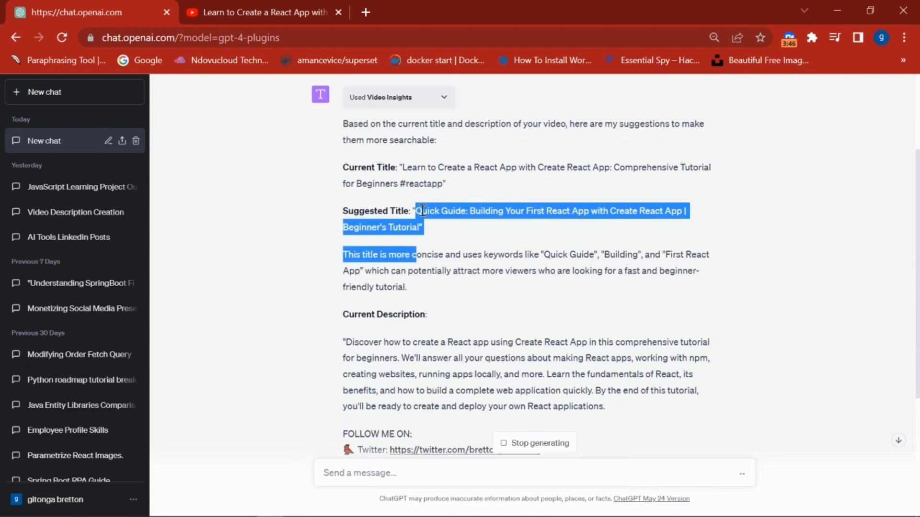
click(422, 227)
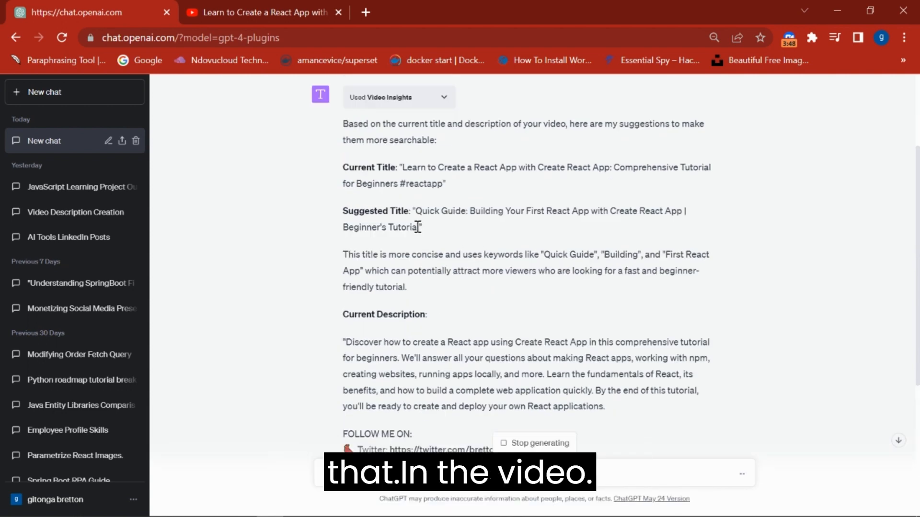
drag(416, 211, 419, 226)
right_click(419, 227)
click(445, 236)
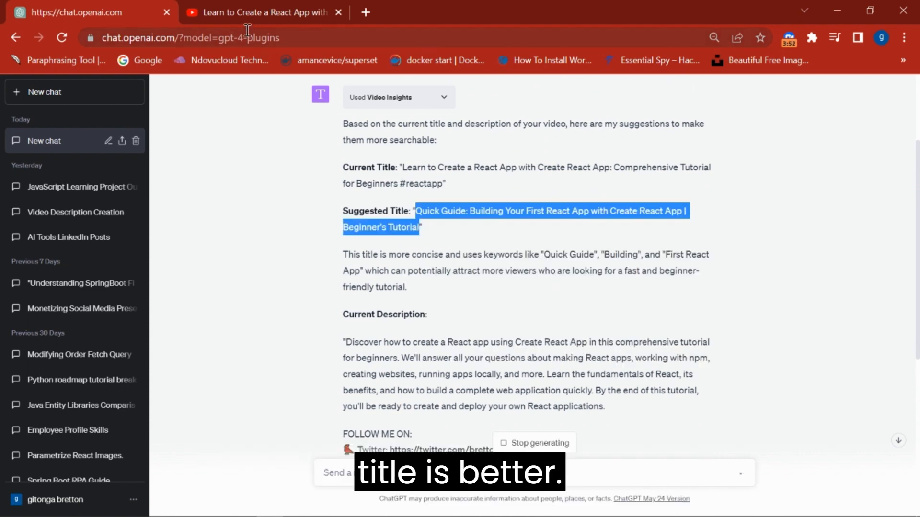
Switch to the YouTube page of the React App tutorial and open the video for editing in YouTube Studio.
click(248, 14)
click(624, 150)
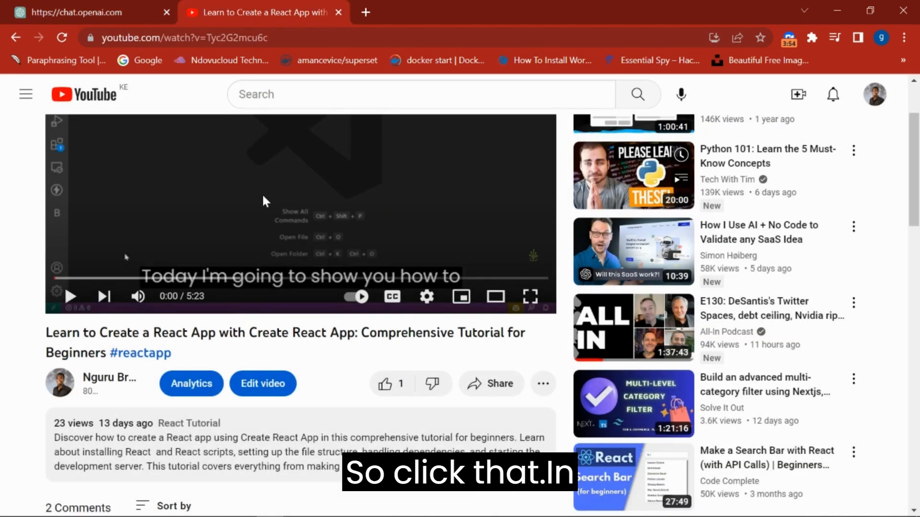
click(247, 384)
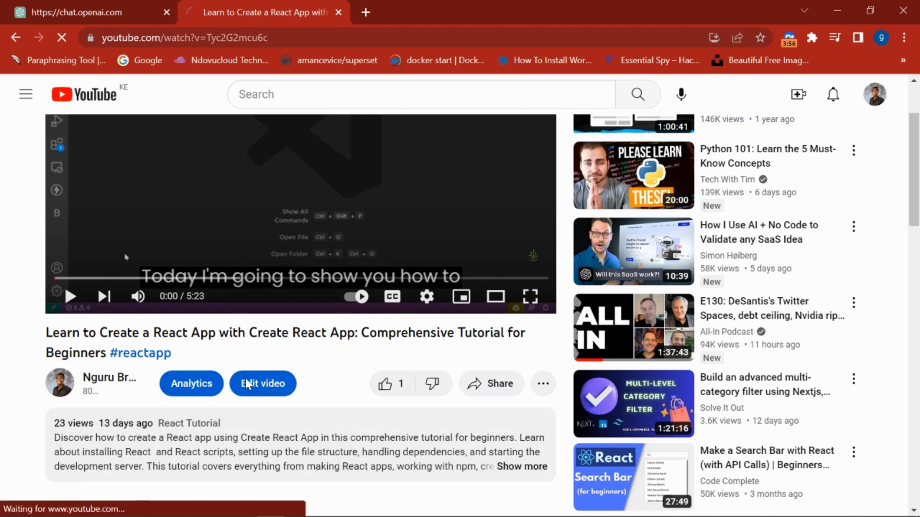
Return to the ChatGPT response and review the suggested description, the social media links and the list of tags.
click(94, 16)
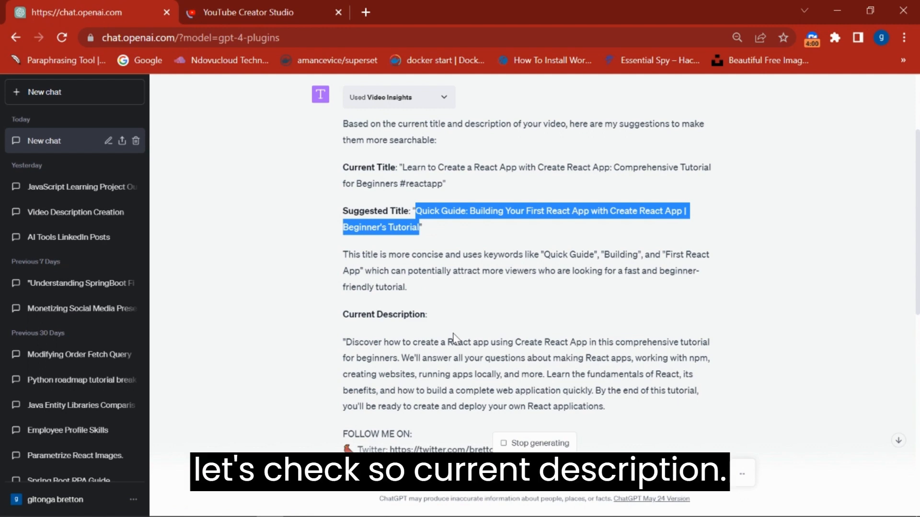
scroll(446, 333, down, 2)
scroll(443, 297, down, 7)
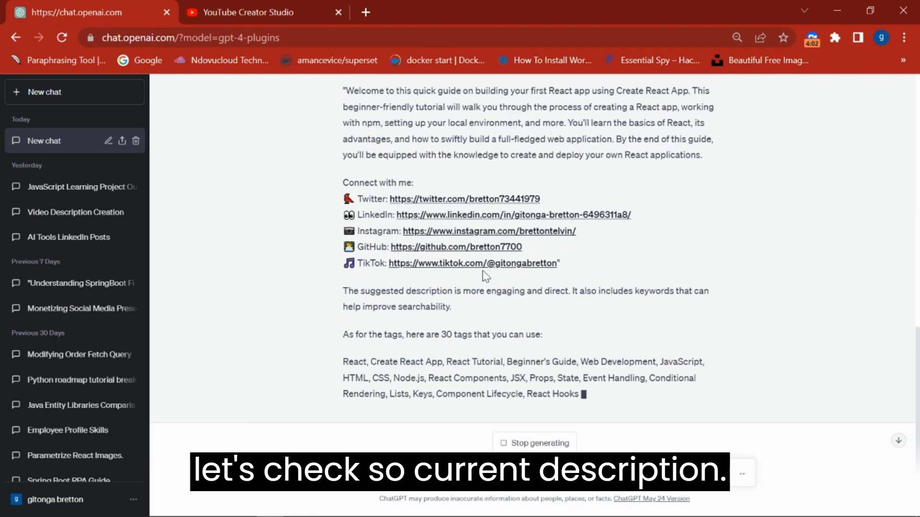
scroll(439, 273, up, 3)
scroll(440, 276, down, 4)
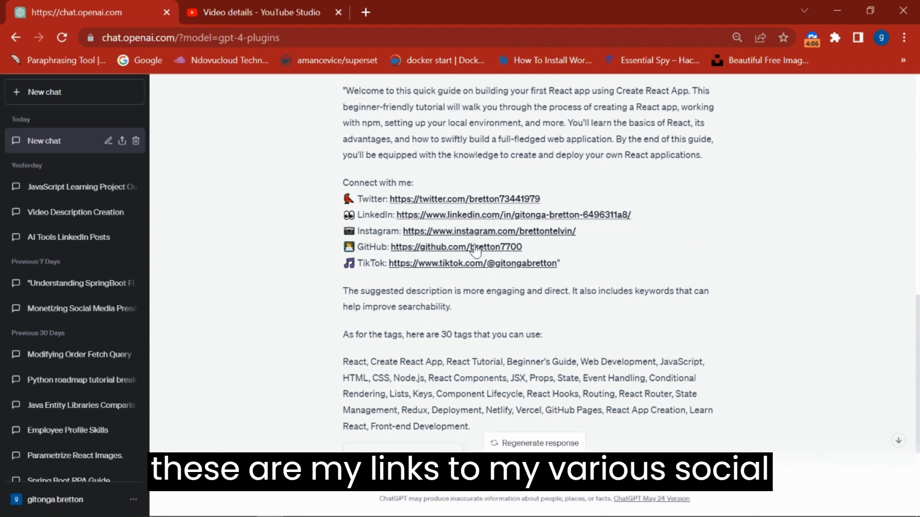
scroll(496, 254, down, 2)
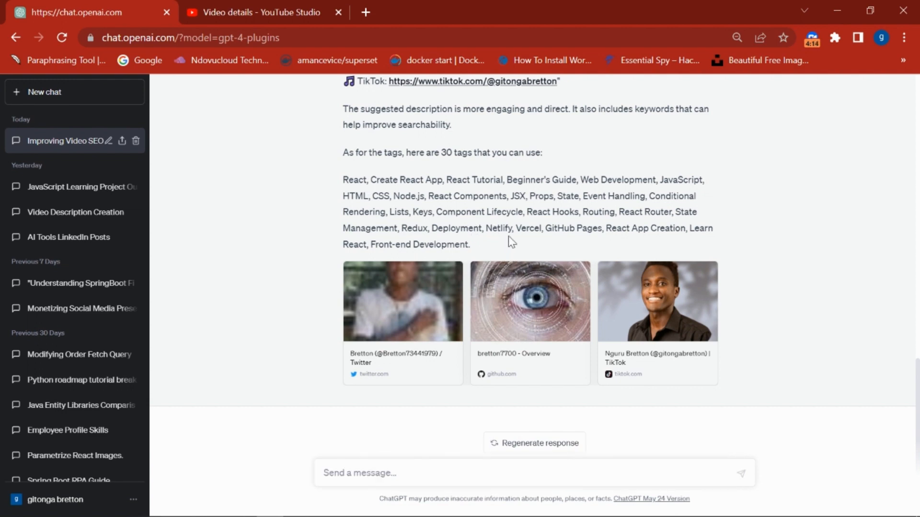
scroll(509, 242, up, 4)
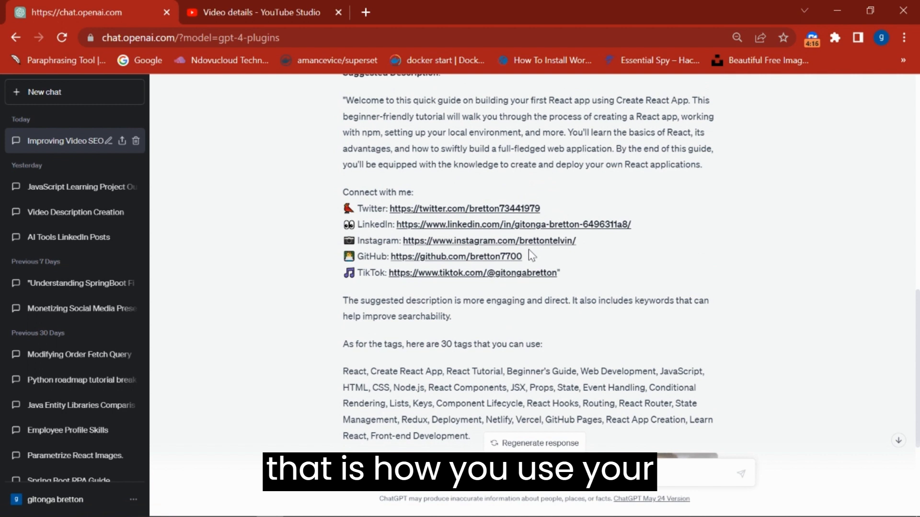